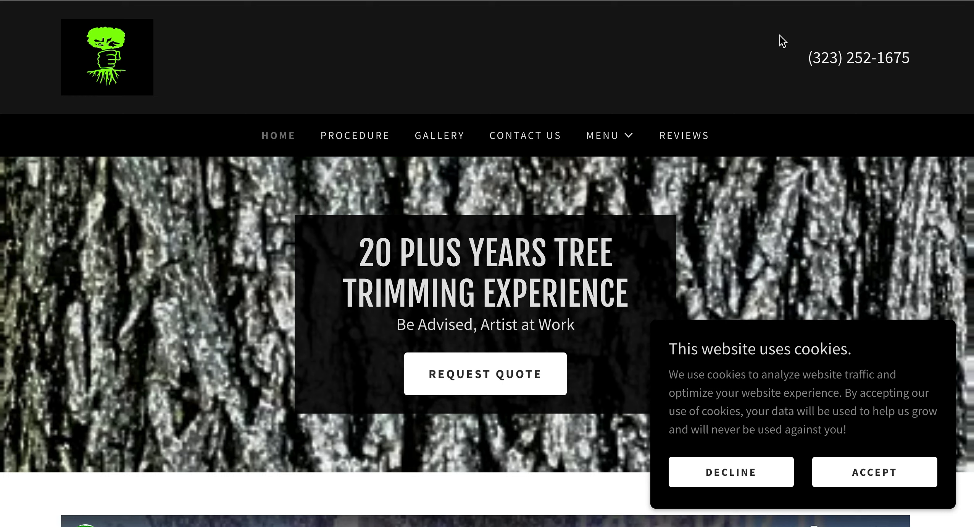
Switch to the Semrush tab comparing gabrieltreeservices.com against two competitor domains
click(599, 2)
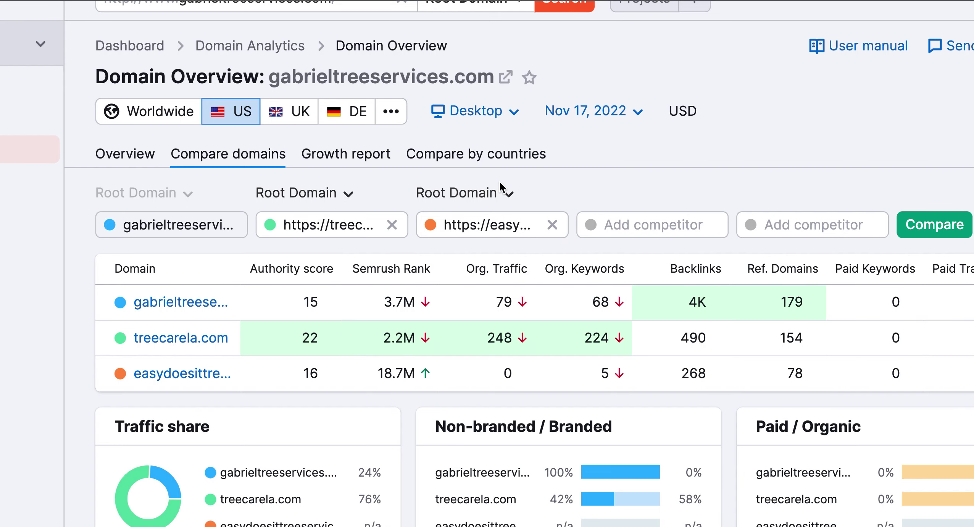
Highlight treecarela.com's 248 organic traffic against the client's 79 in the Compare domains table
scroll(292, 433, down, 1)
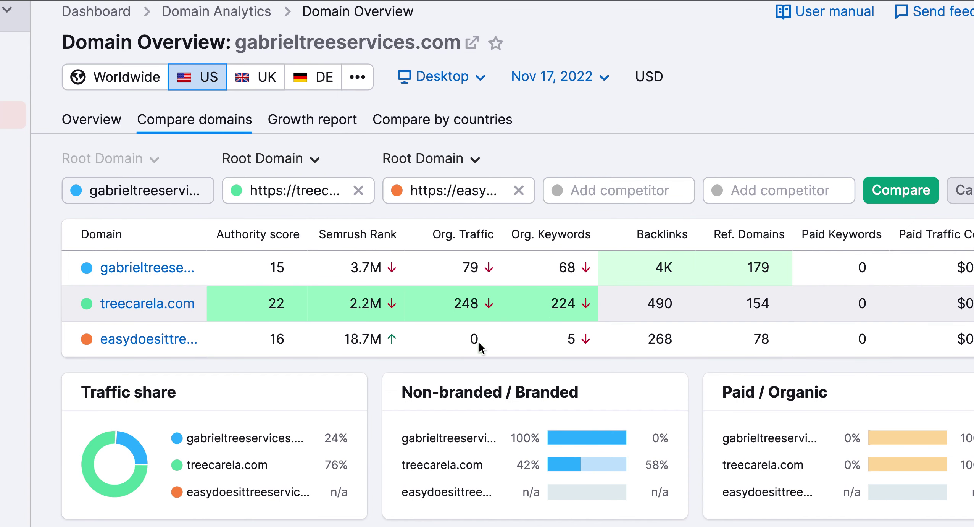
scroll(438, 363, down, 2)
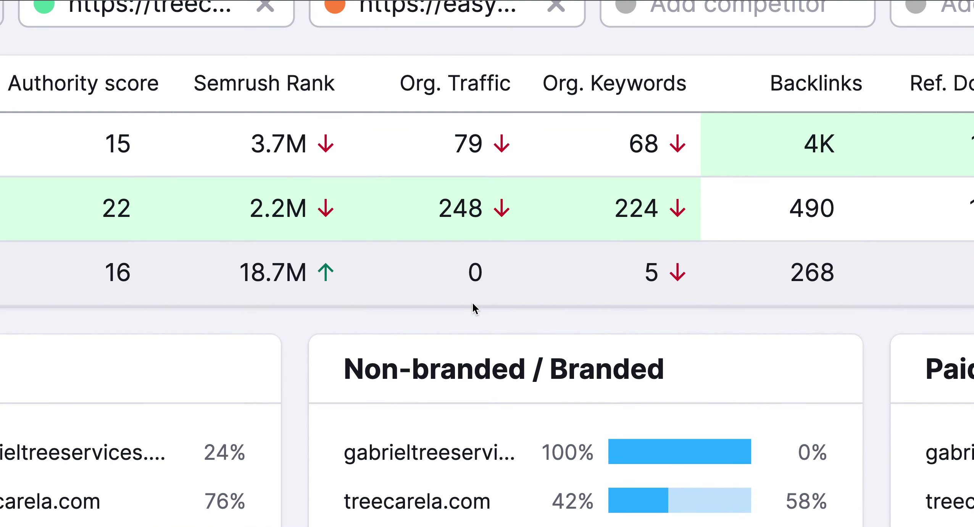
mouse_move(500, 210)
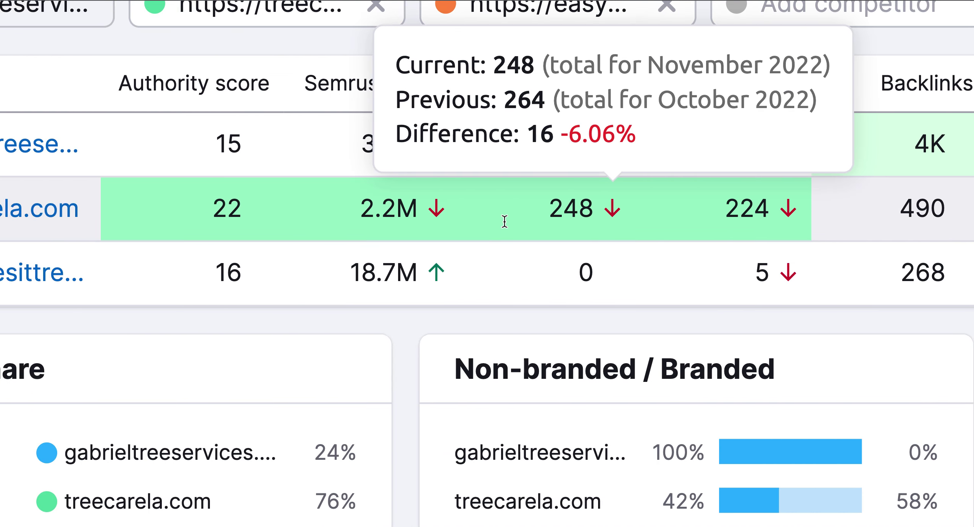
drag(663, 214, 690, 211)
drag(537, 211, 564, 215)
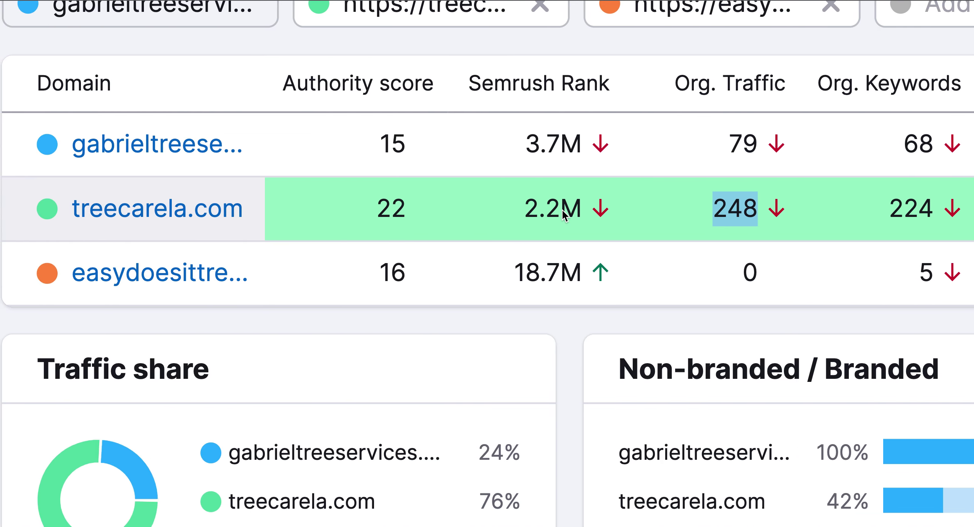
drag(597, 145, 627, 146)
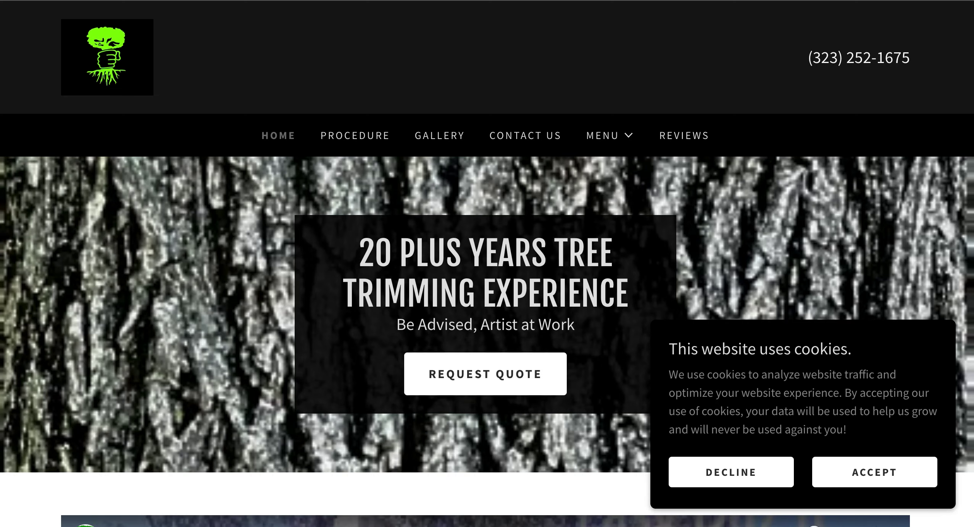
Scroll the tree service homepage through its Services, Arboriculture and Procedure sections
scroll(282, 247, down, 8)
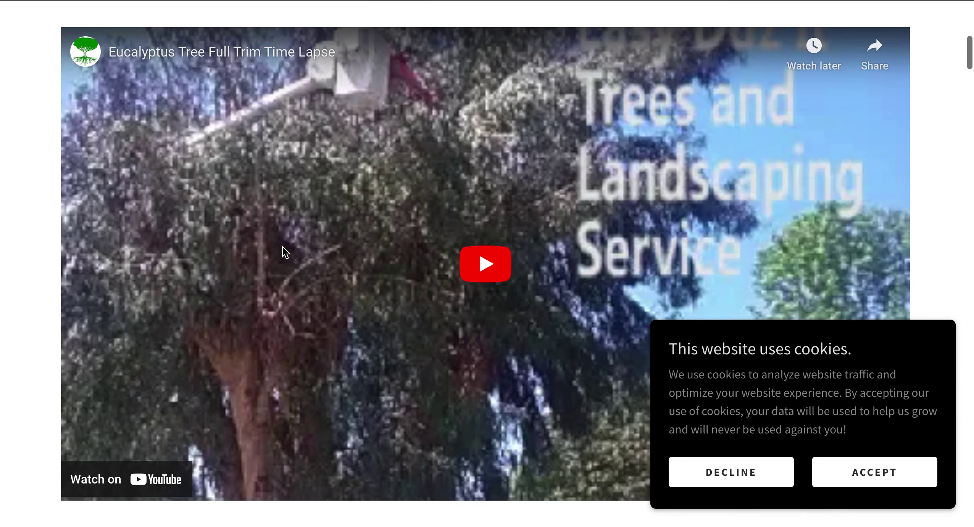
scroll(283, 246, down, 15)
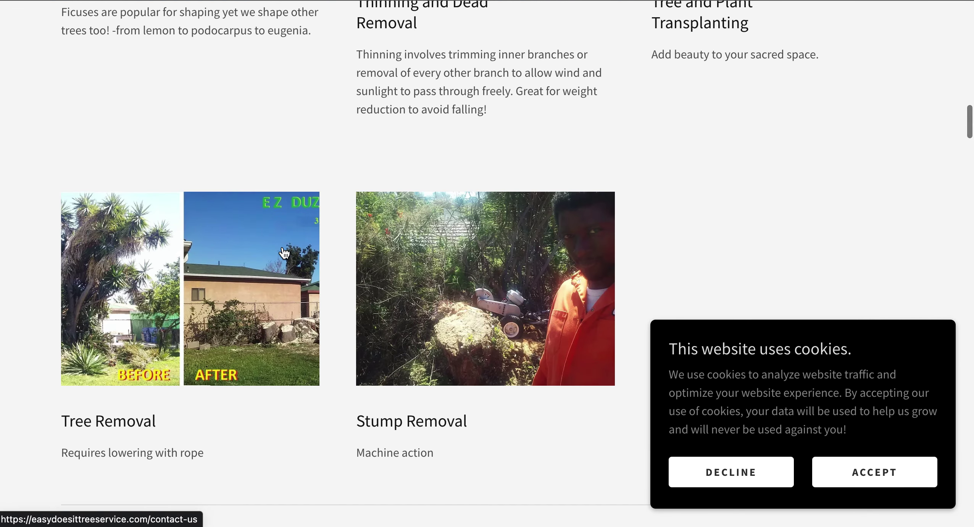
scroll(284, 252, down, 10)
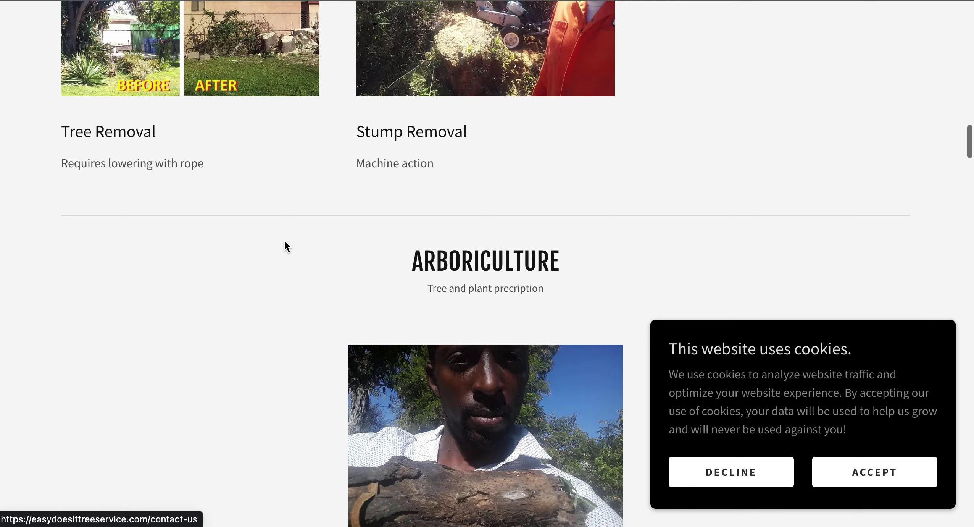
scroll(284, 241, down, 8)
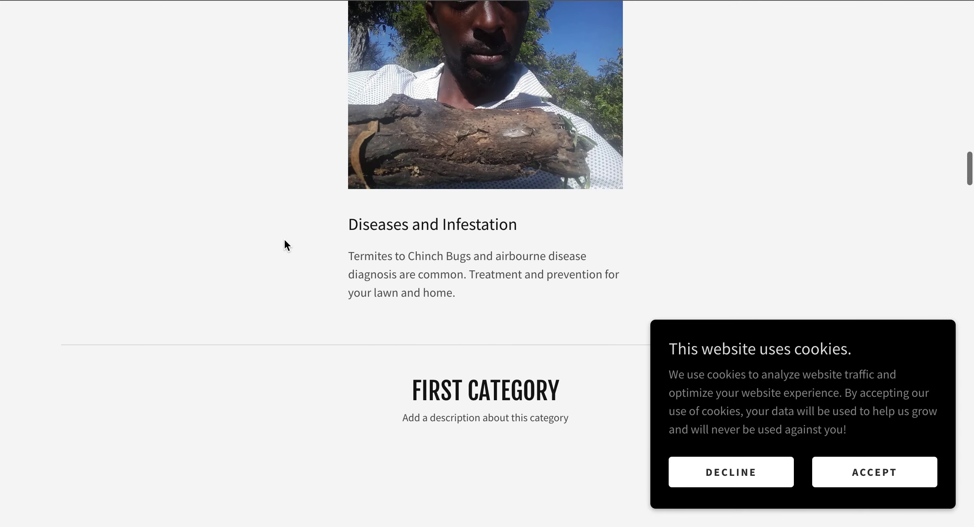
scroll(284, 238, down, 12)
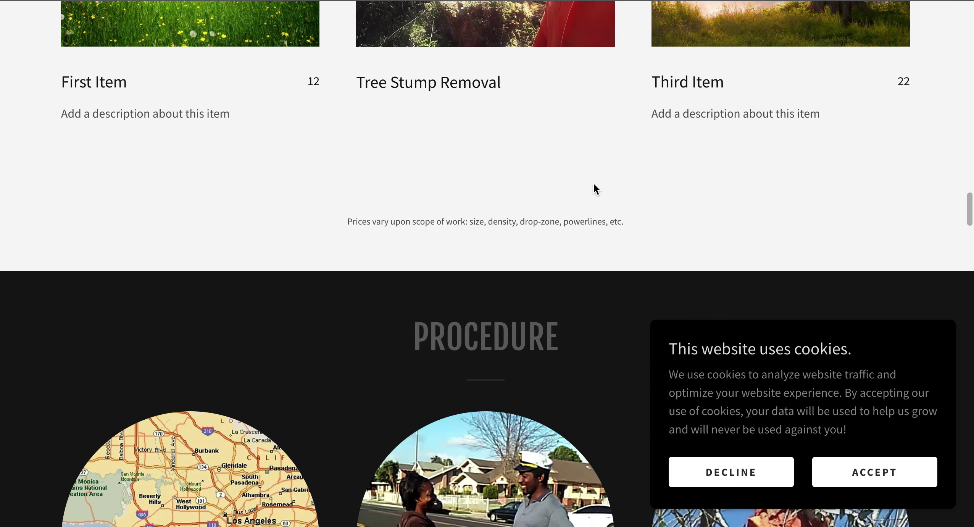
scroll(599, 172, down, 2)
scroll(604, 156, down, 3)
scroll(604, 156, up, 20)
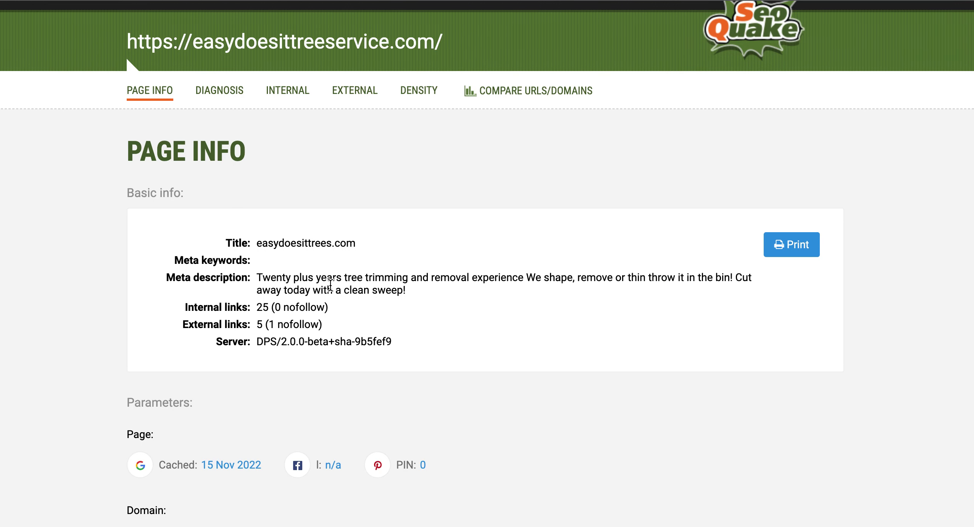
Scroll the SEOquake Page Info report through domain parameters, Backlinks and Keywords density
scroll(330, 285, down, 8)
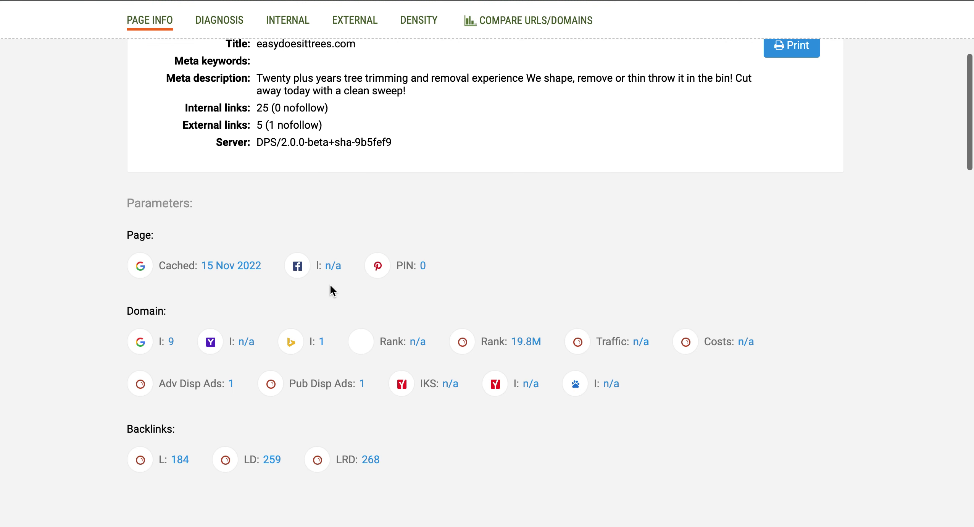
scroll(330, 284, down, 5)
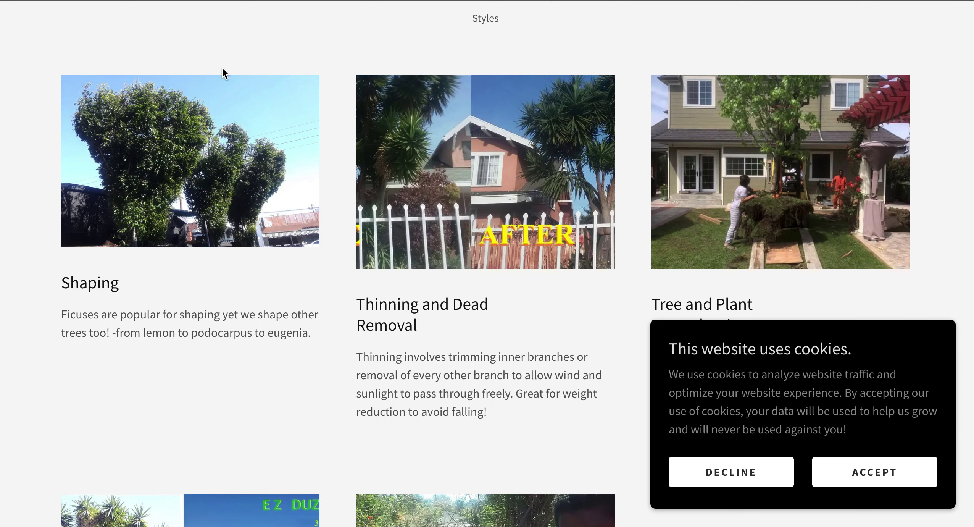
scroll(262, 322, up, 3)
mouse_move(285, 526)
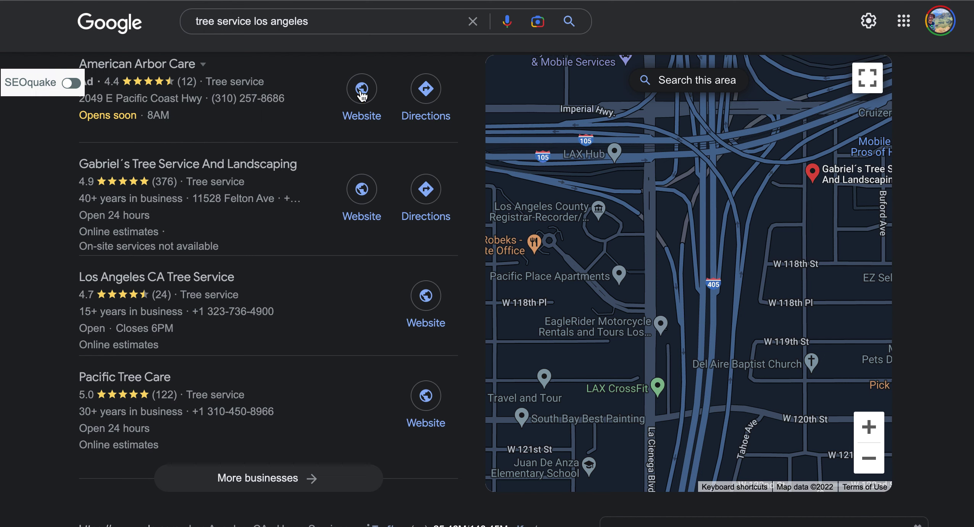
Review the 'tree service los angeles' results from the map pack down to Related searches
click(335, 13)
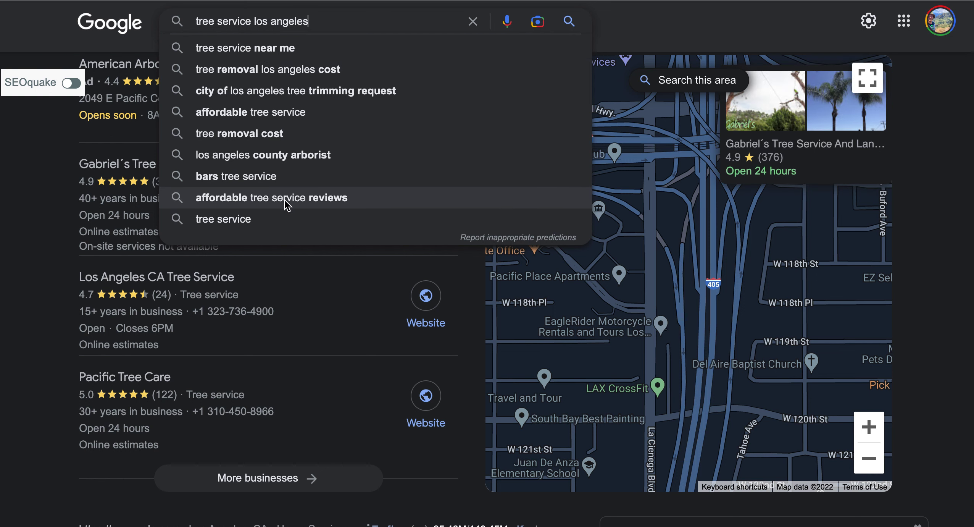
scroll(338, 284, down, 10)
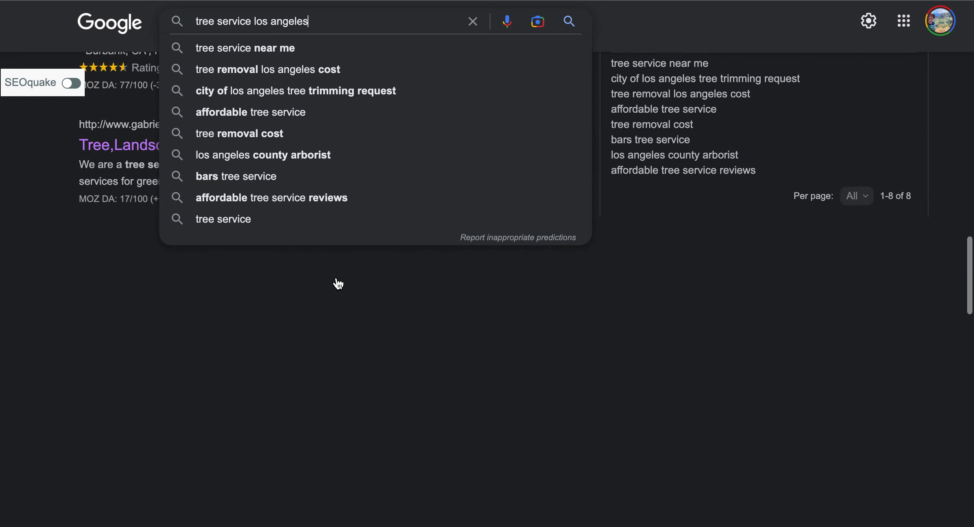
scroll(337, 282, down, 15)
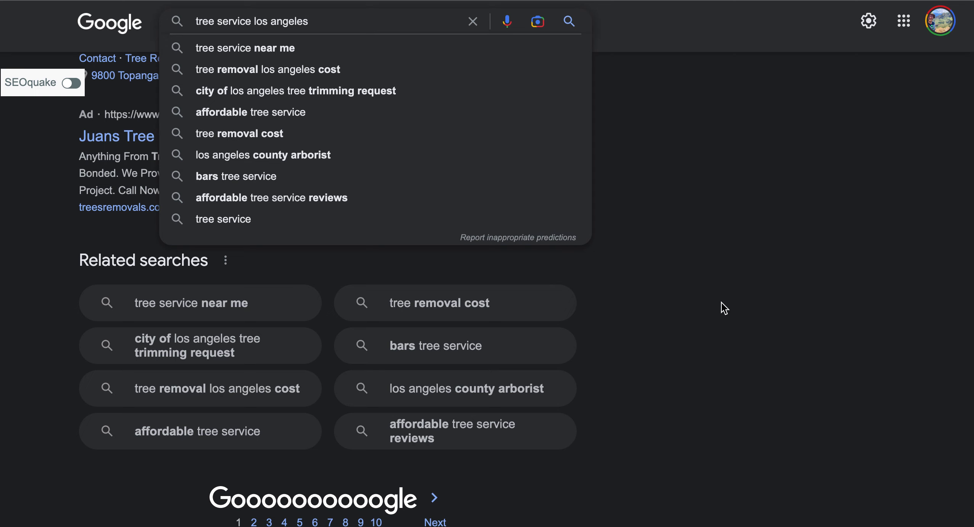
click(646, 218)
Scroll the 'tree service los angeles' results and check the query's search suggestions
scroll(643, 212, up, 20)
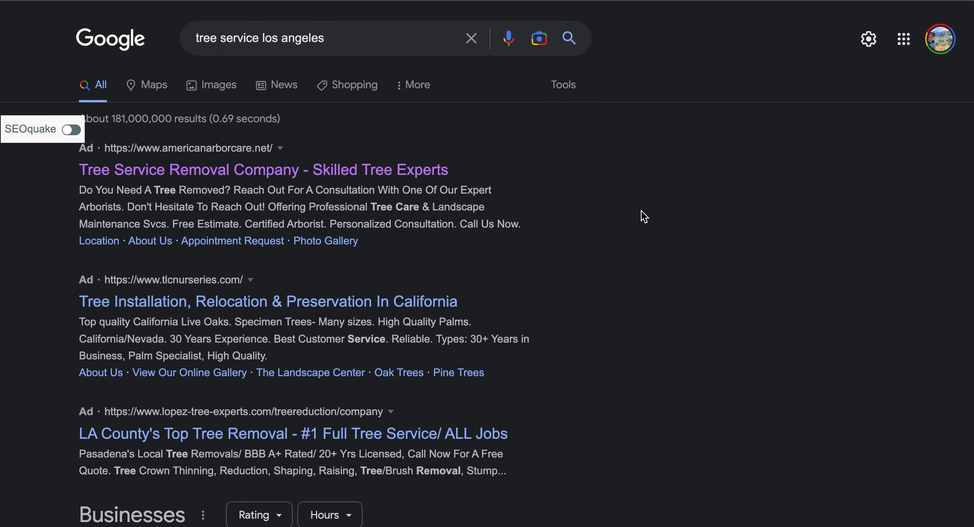
scroll(641, 210, down, 10)
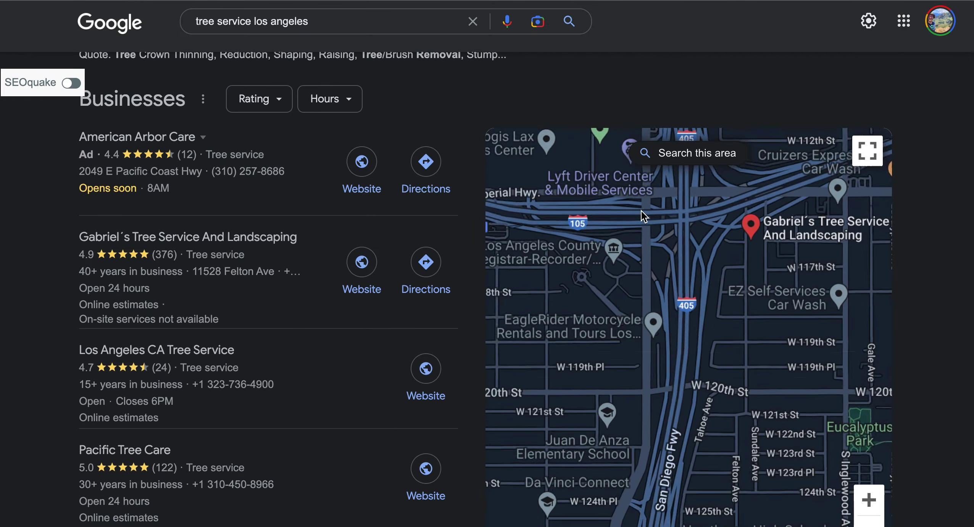
scroll(428, 262, down, 2)
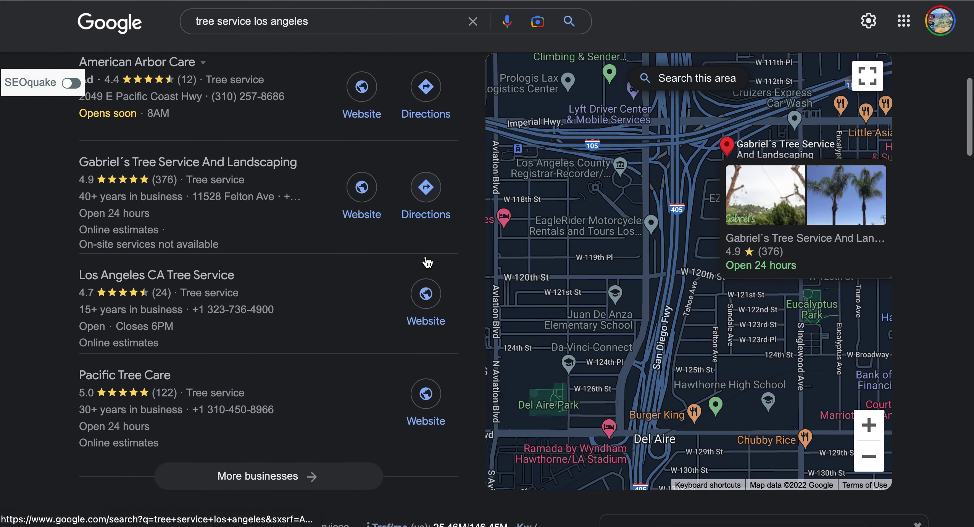
scroll(428, 262, down, 1)
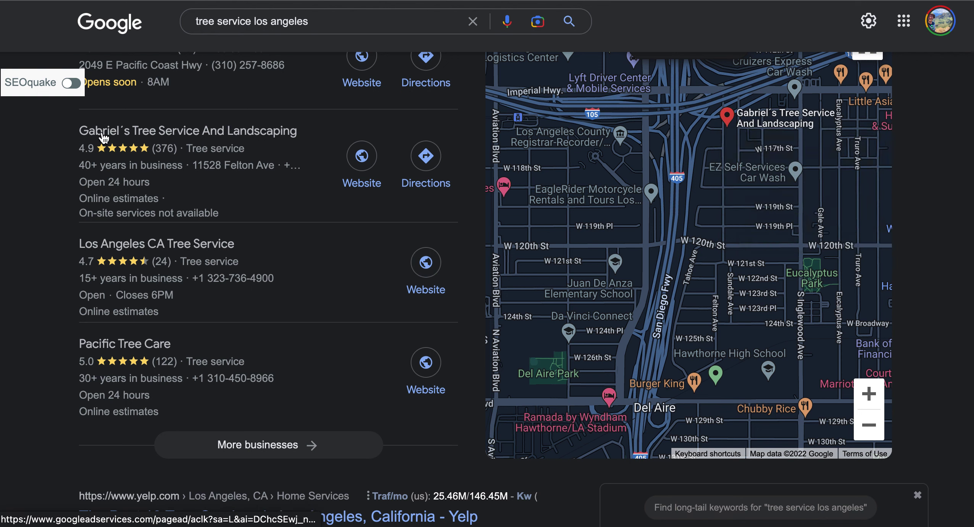
click(343, 20)
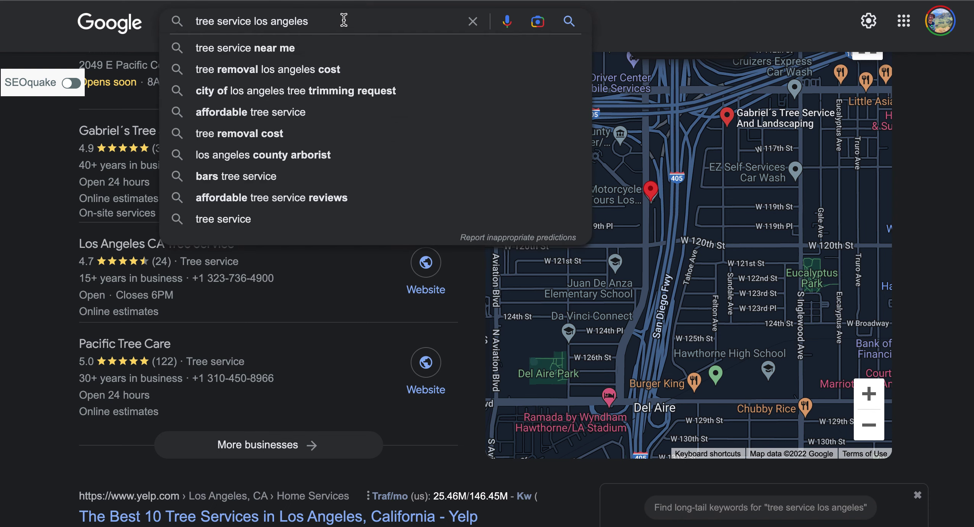
click(20, 206)
Review onedaytreeservice.com's six backlinks with MOZ DA scores from 15/100 to 69/100
scroll(65, 491, down, 5)
scroll(65, 493, down, 20)
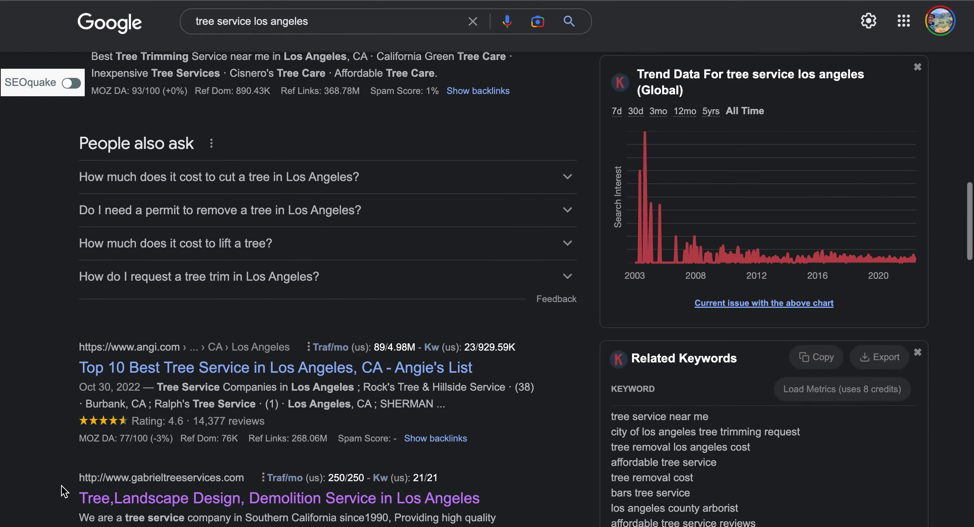
scroll(61, 487, up, 20)
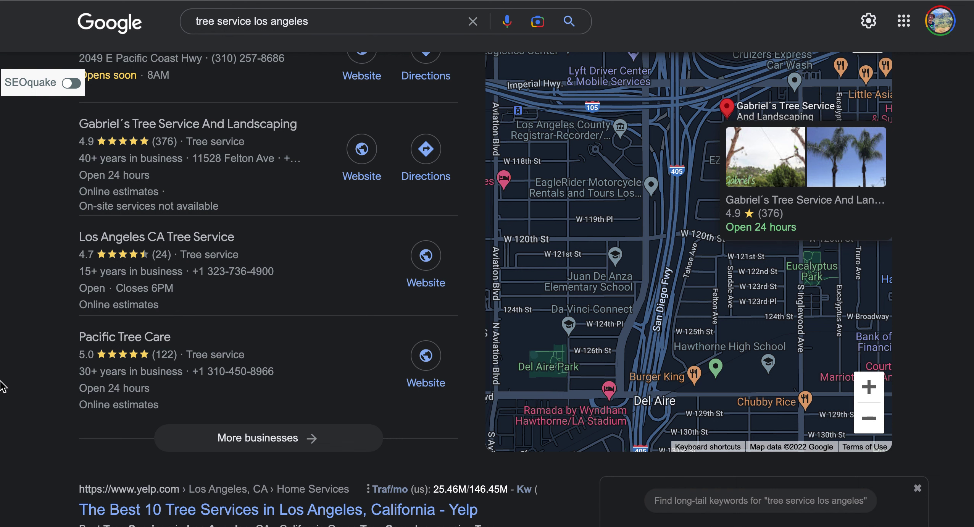
scroll(3, 386, up, 2)
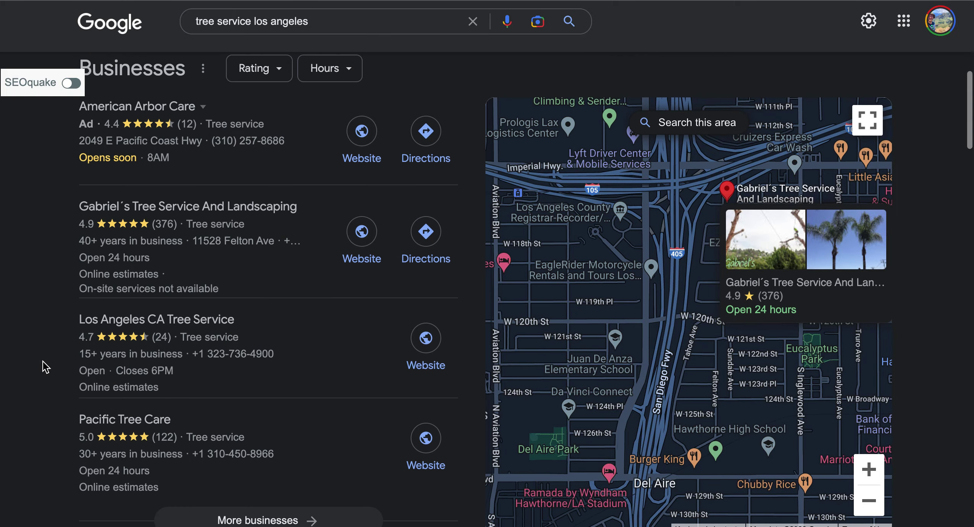
scroll(348, 435, down, 8)
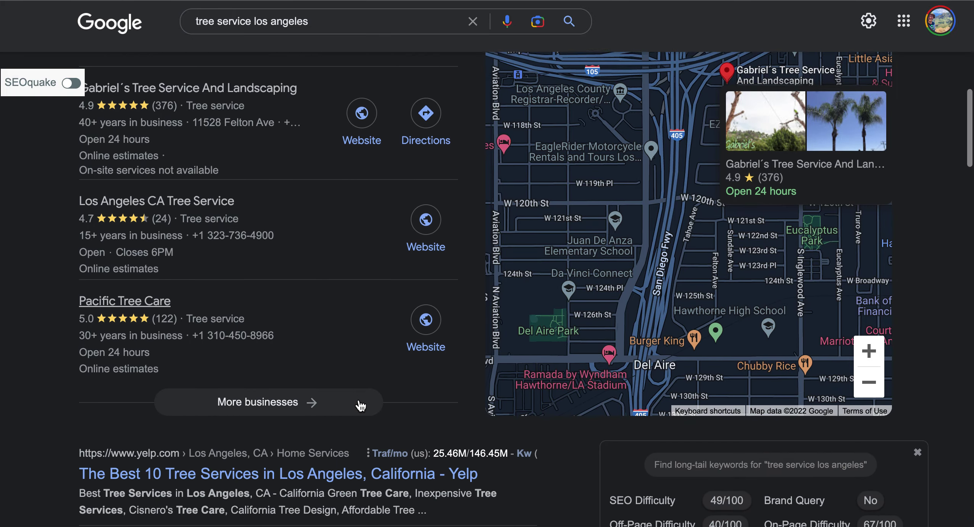
scroll(360, 401, down, 10)
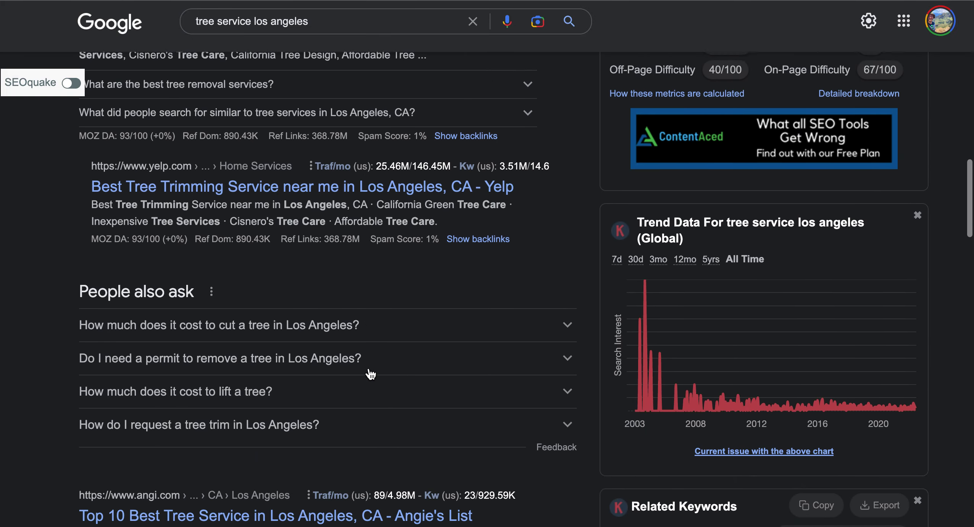
scroll(370, 367, up, 1)
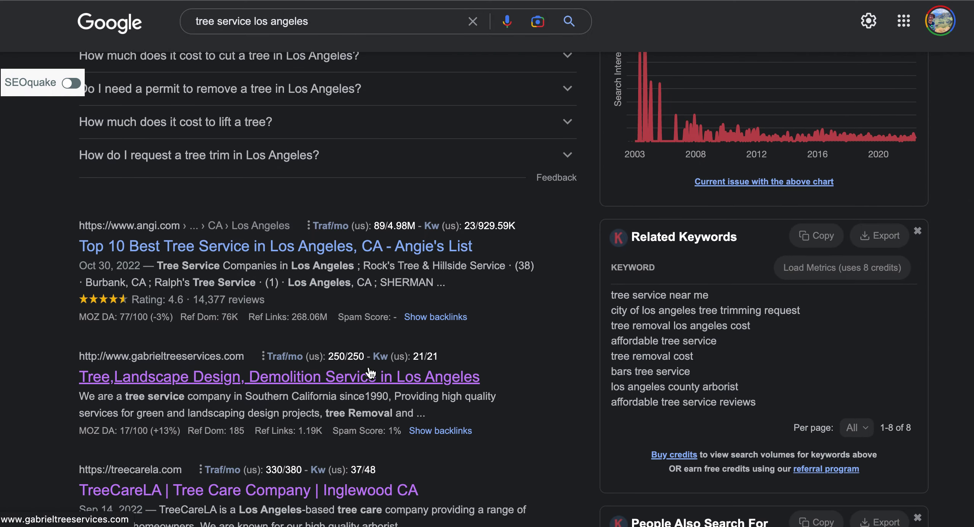
scroll(369, 368, down, 20)
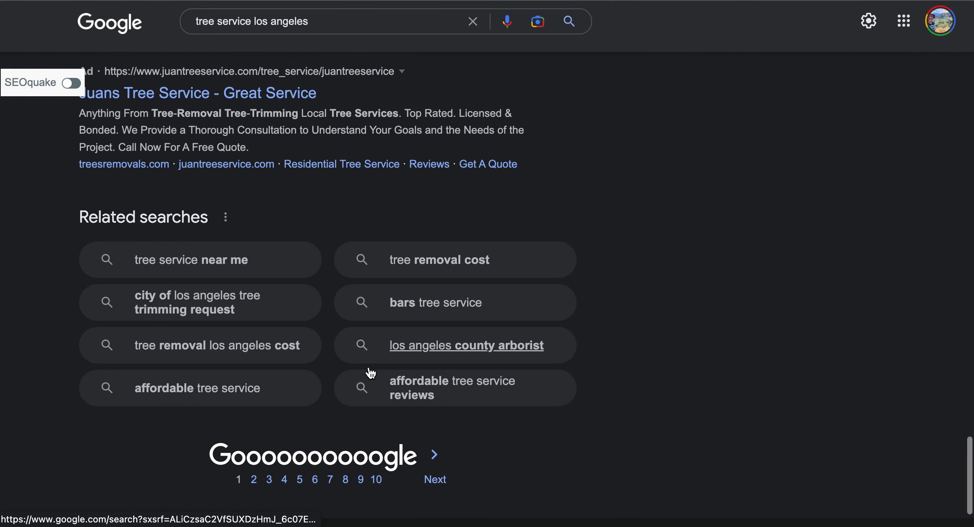
scroll(369, 370, up, 5)
scroll(369, 372, up, 15)
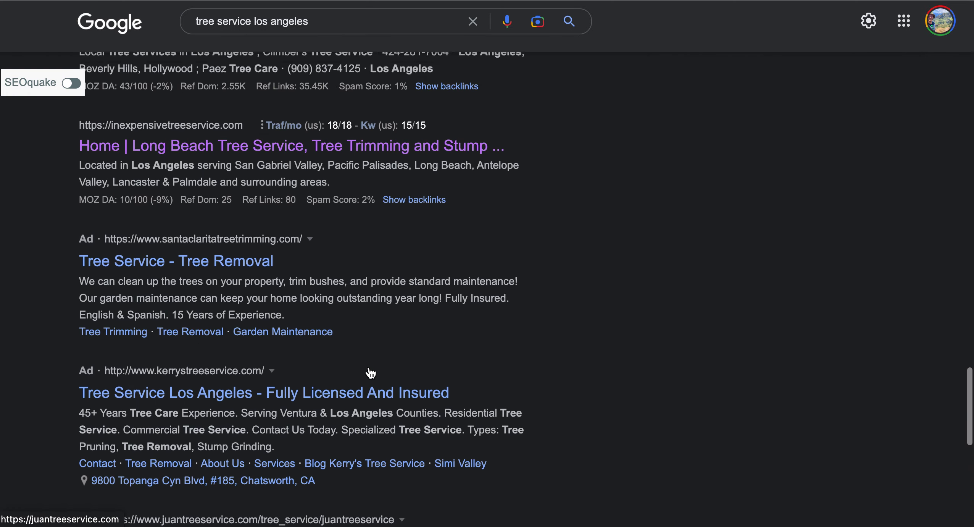
scroll(369, 371, up, 15)
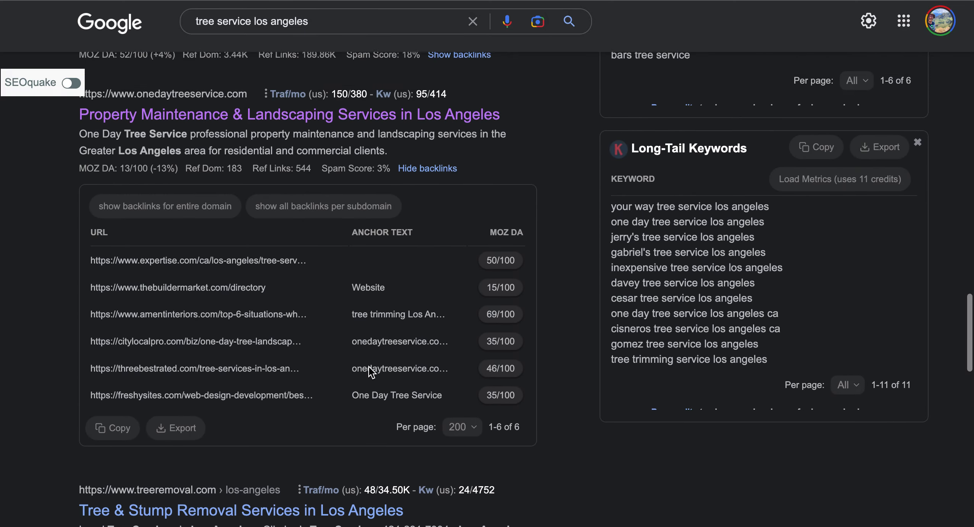
Read the SEOquake table of sites linking to onedaytreeservice.com
scroll(370, 367, down, 10)
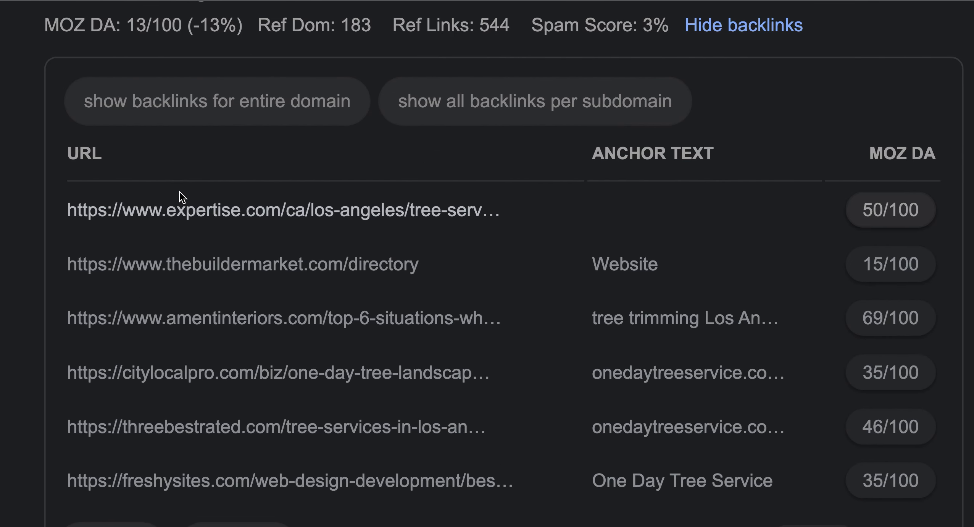
scroll(180, 191, down, 2)
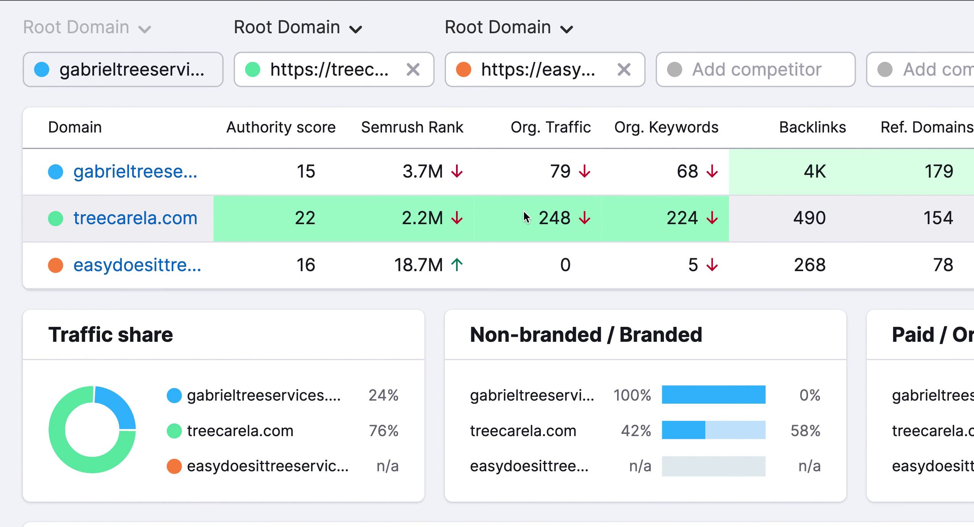
drag(526, 217, 577, 214)
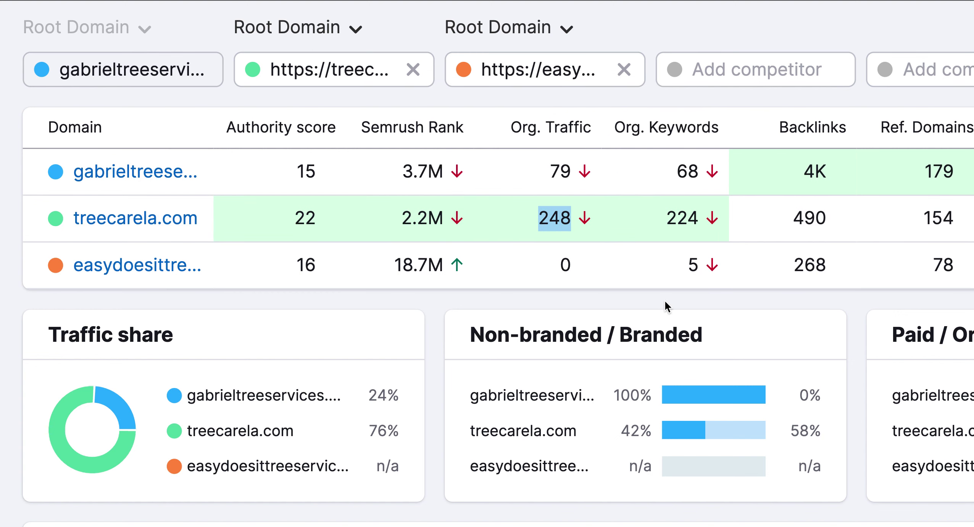
scroll(664, 300, right, 7)
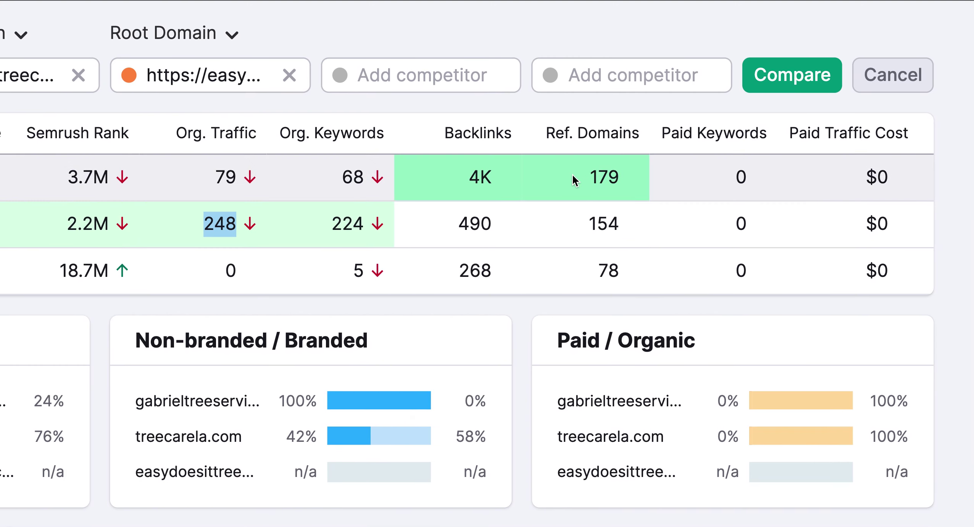
drag(573, 174, 648, 173)
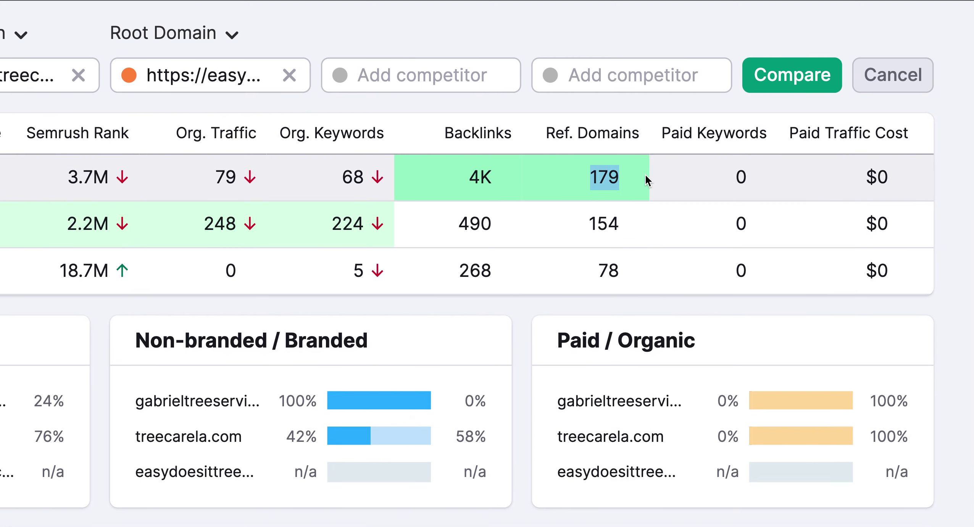
drag(437, 169, 504, 174)
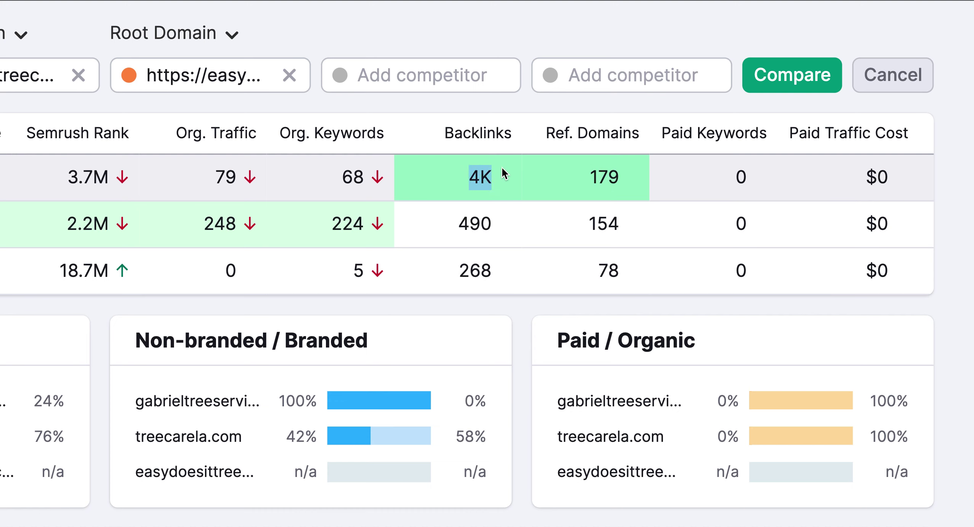
drag(570, 222, 640, 224)
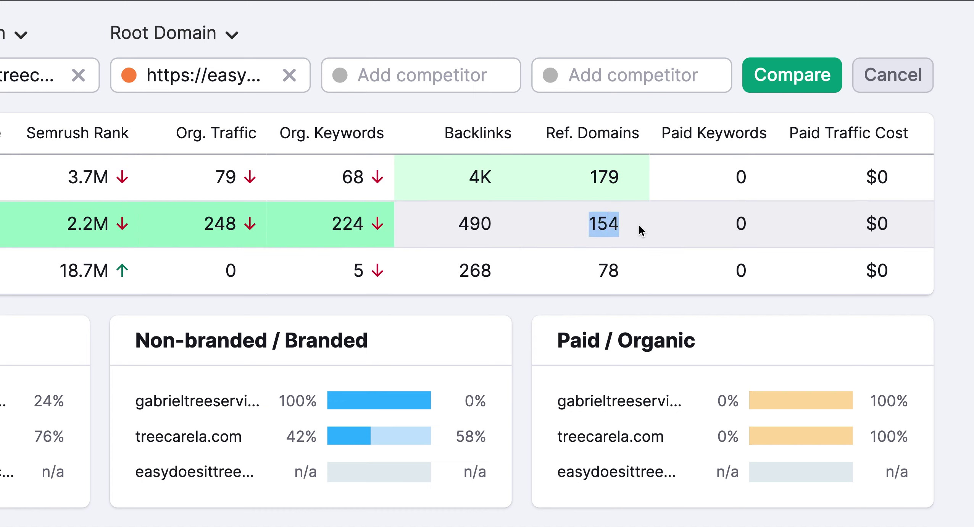
click(641, 231)
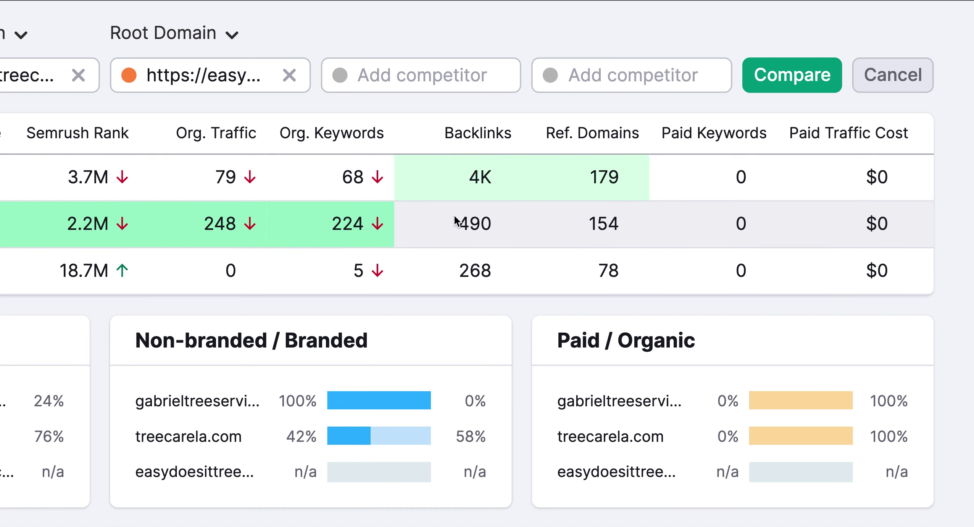
drag(455, 222, 514, 220)
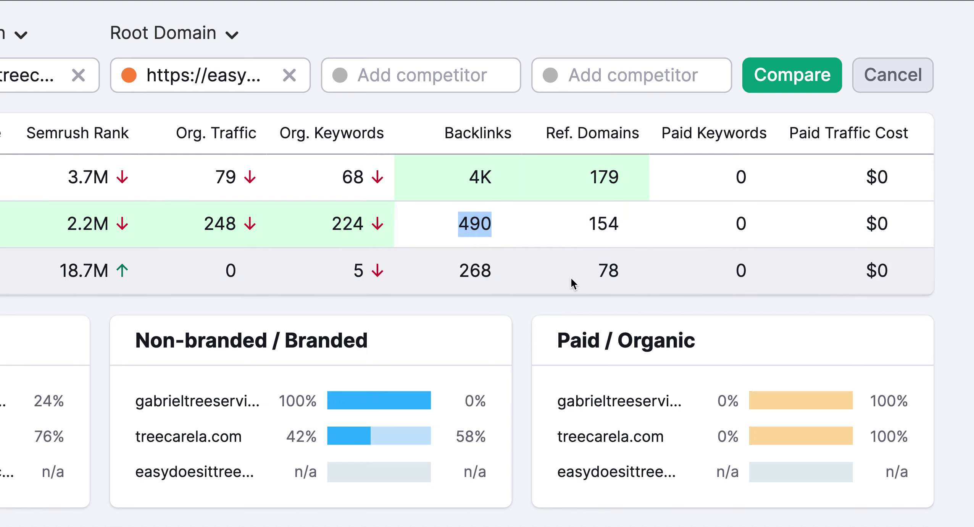
drag(593, 272, 628, 270)
drag(454, 273, 502, 272)
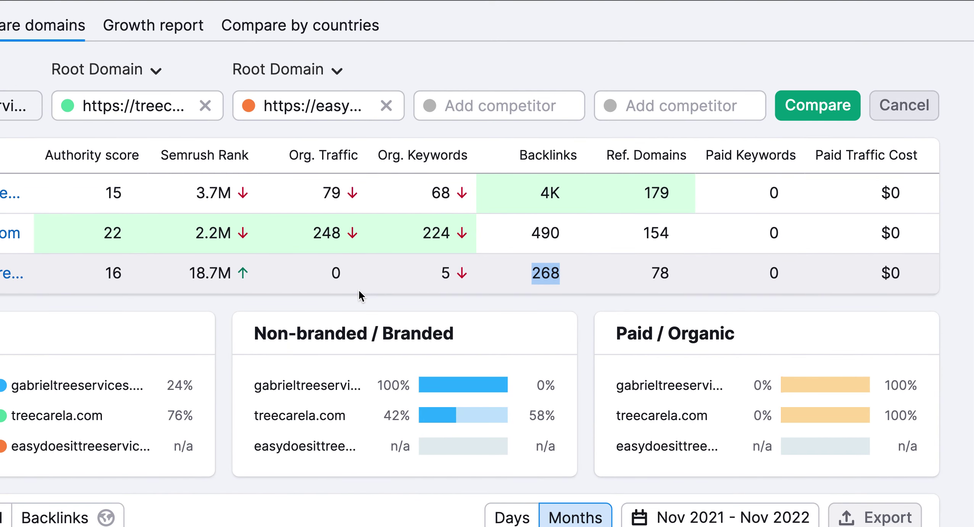
click(345, 270)
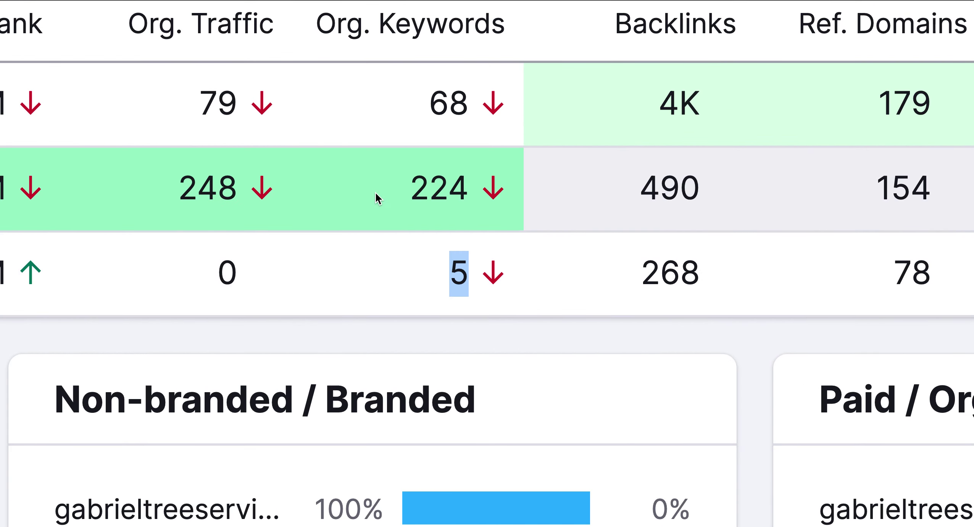
drag(376, 192, 471, 191)
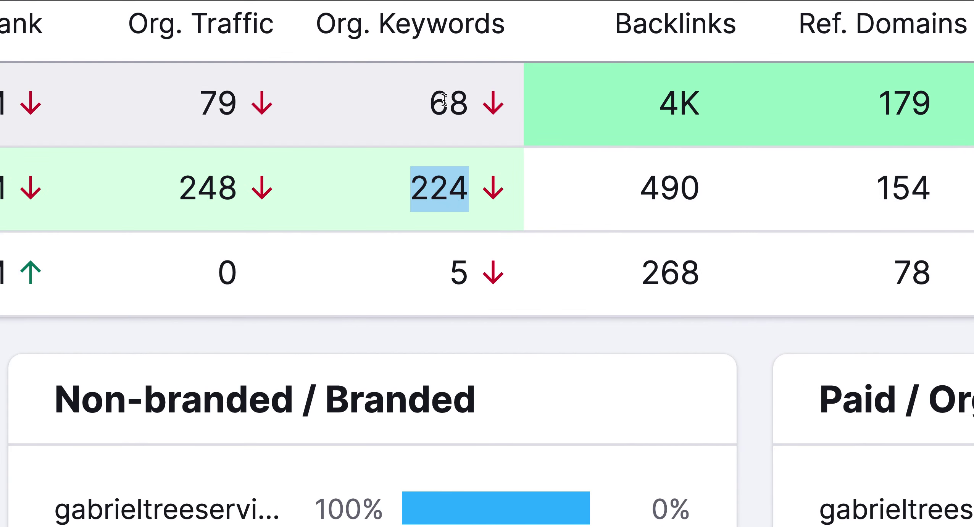
drag(425, 104, 474, 106)
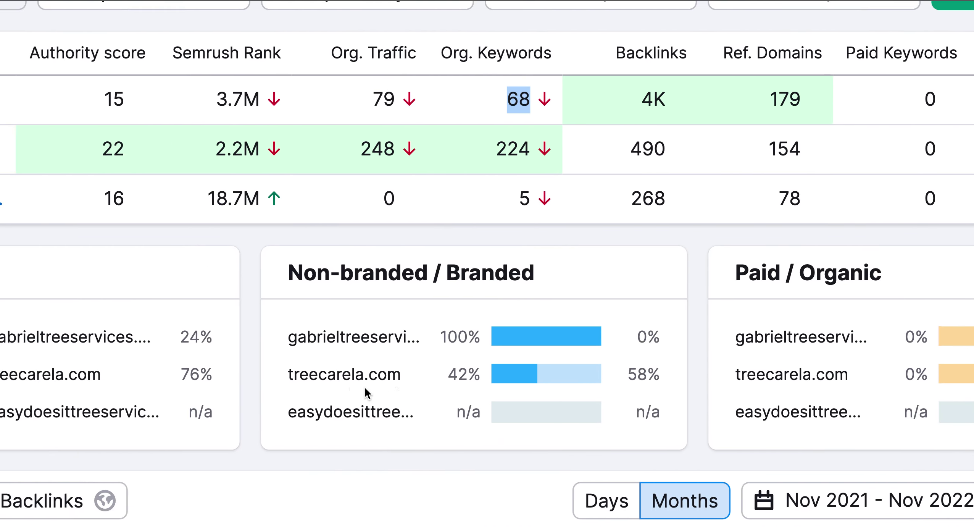
scroll(364, 387, left, 3)
scroll(365, 387, down, 5)
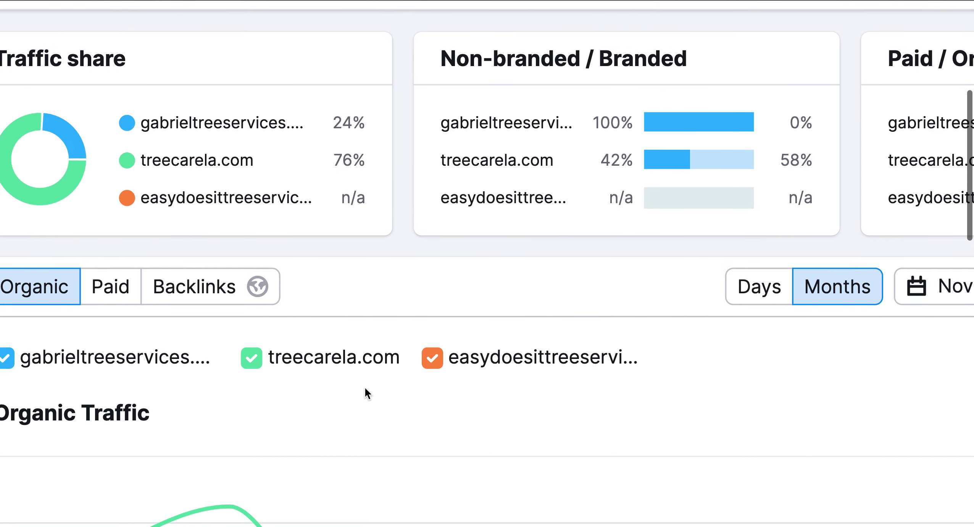
scroll(365, 386, down, 10)
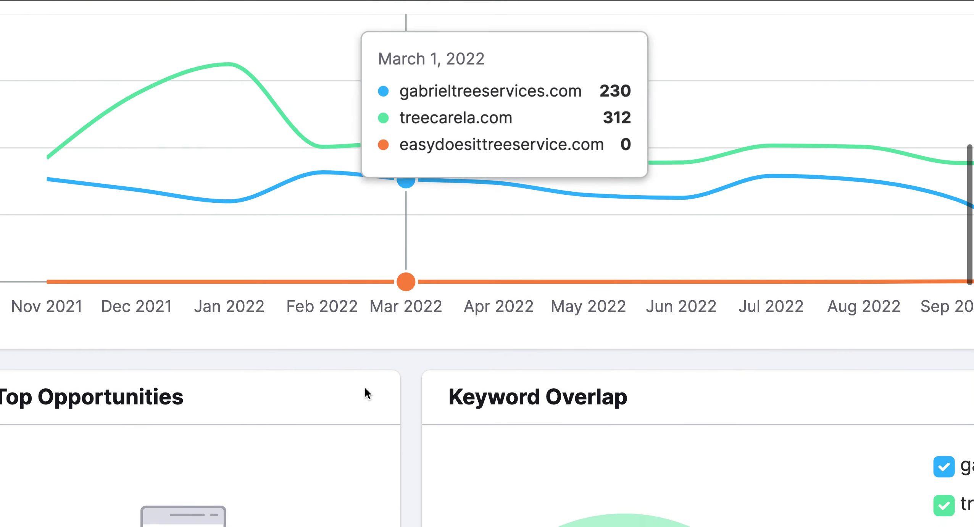
scroll(364, 387, down, 1)
scroll(364, 389, up, 5)
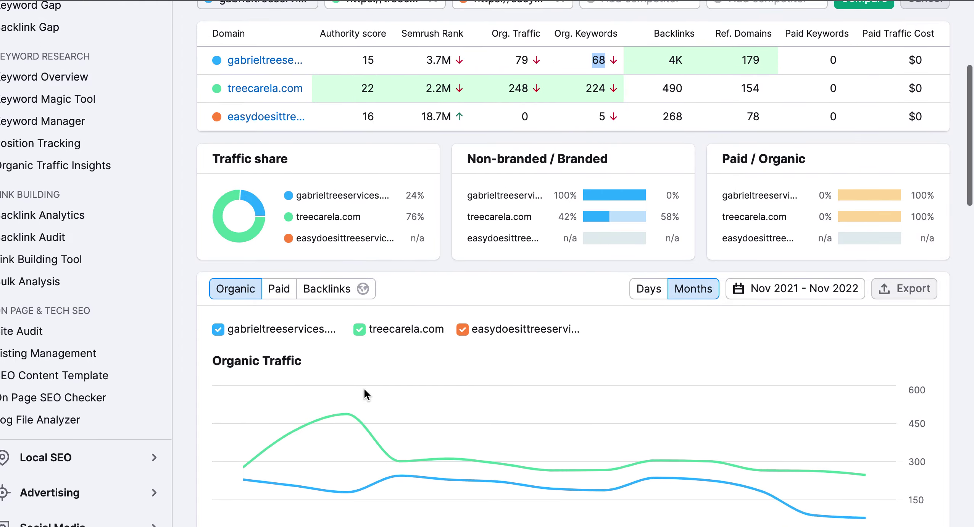
scroll(364, 388, up, 4)
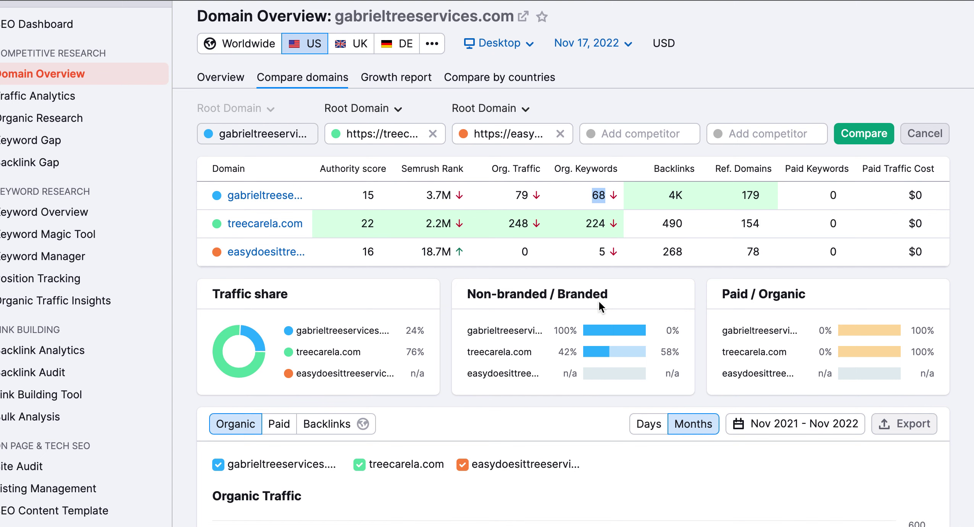
scroll(278, 292, up, 3)
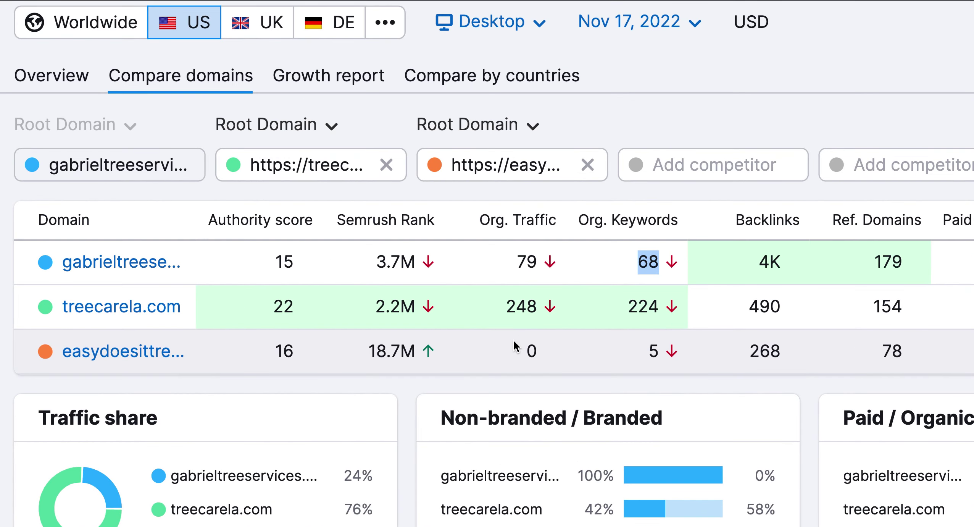
drag(507, 322, 527, 322)
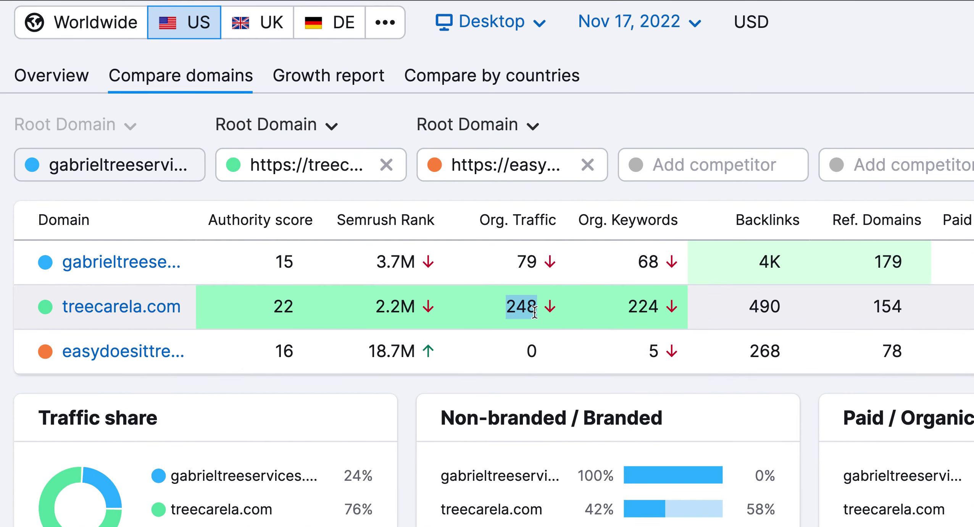
drag(539, 355, 529, 353)
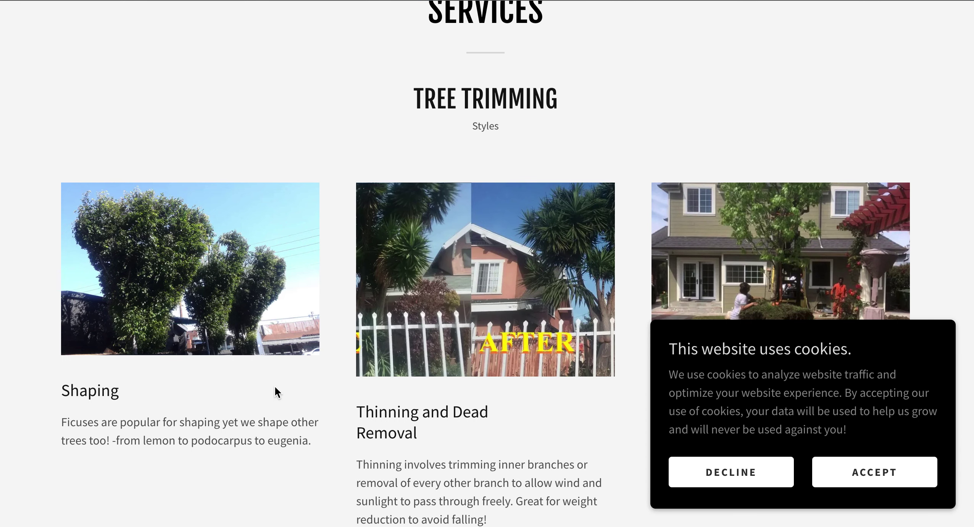
Scroll to the top of the easydoesittreeservice.com homepage to view its header
scroll(275, 385, up, 15)
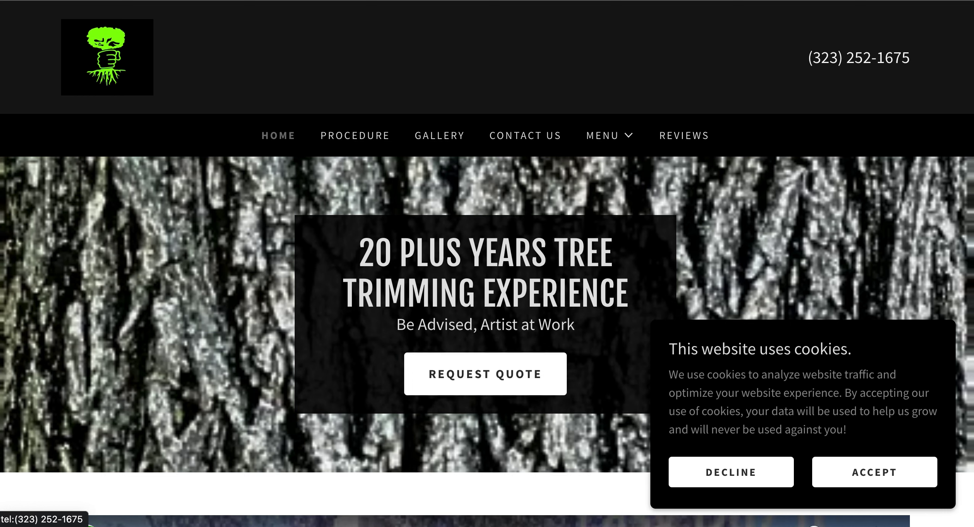
mouse_move(420, 1)
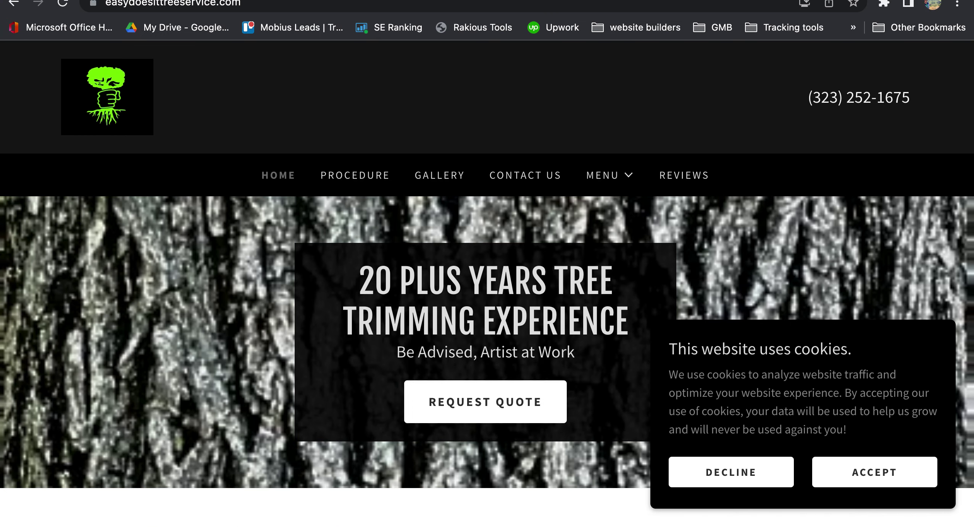